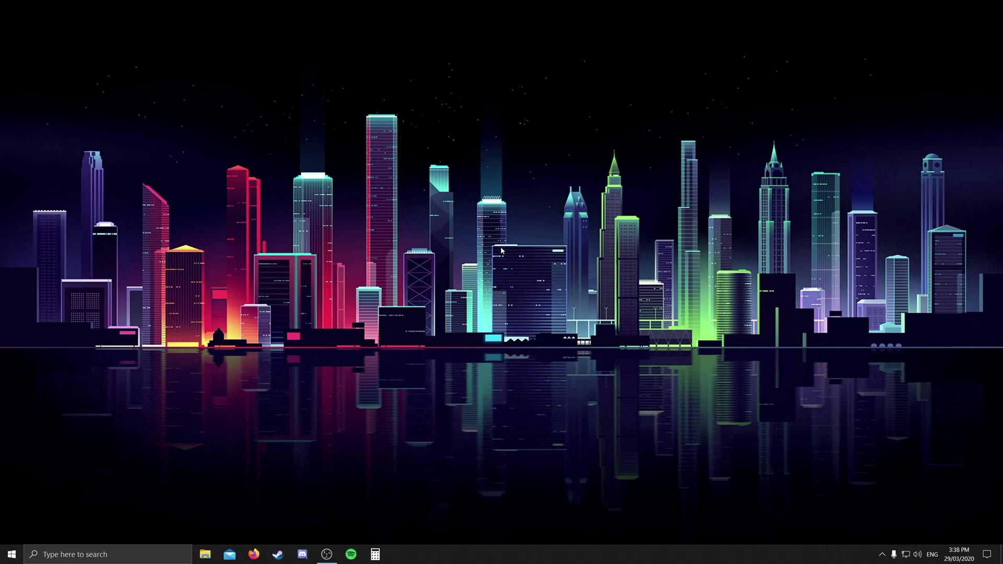
Step: Open Firefox and search the web for "unreal engine 4"
click(254, 554)
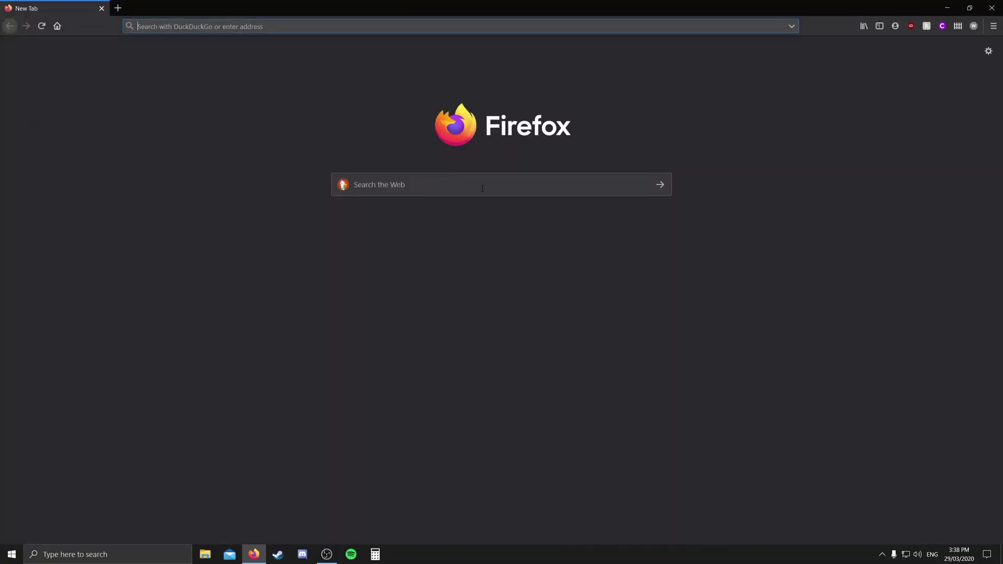
click(483, 187)
text(unreal )
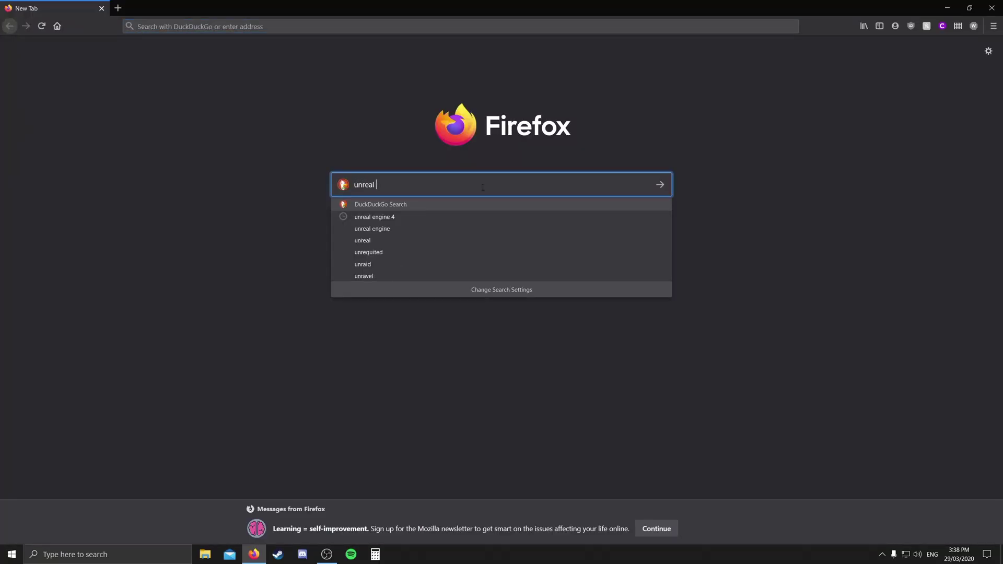
text(engine 4)
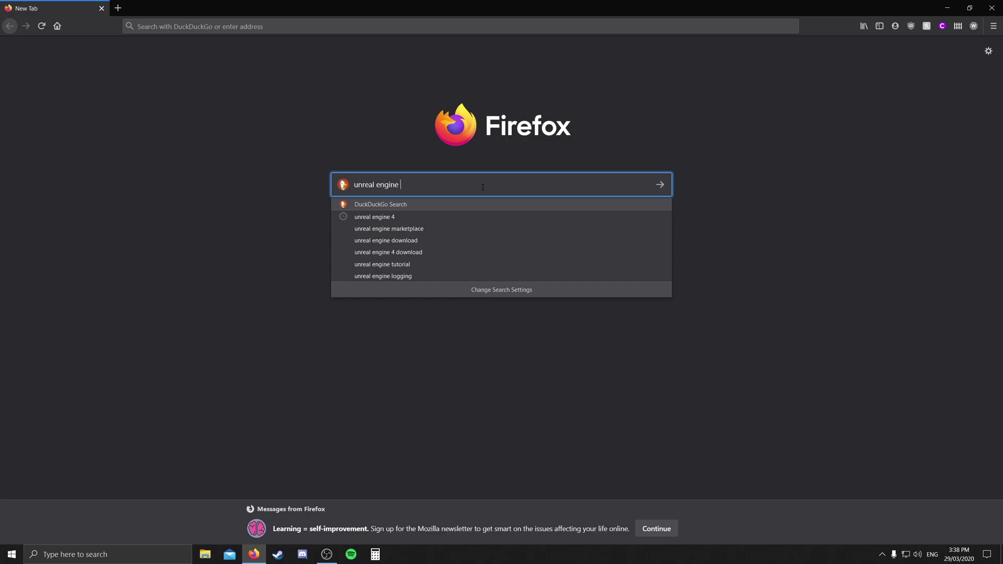
key(Return)
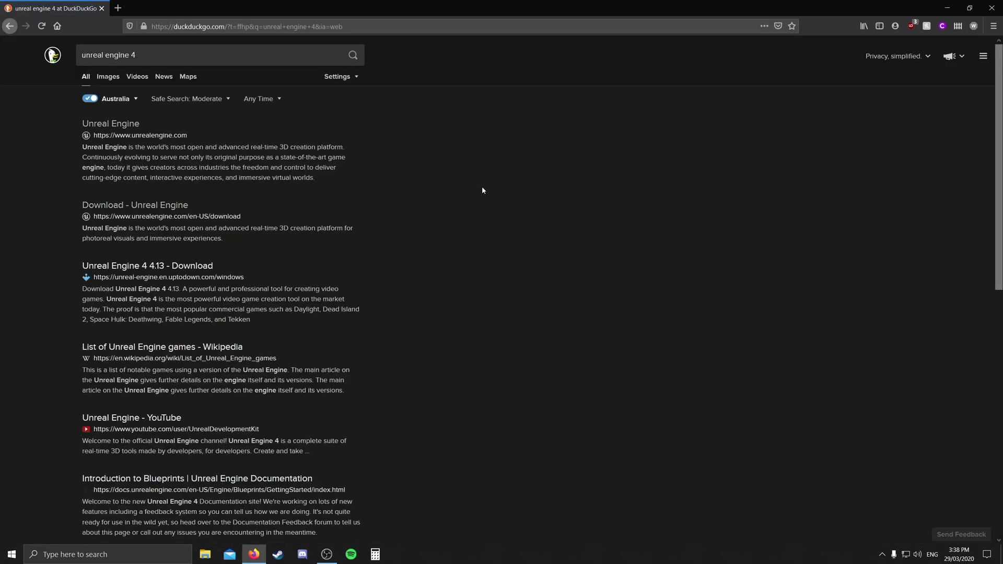
Step: Open the official Unreal Engine website and select the Publishing License among its get-started license options
click(128, 123)
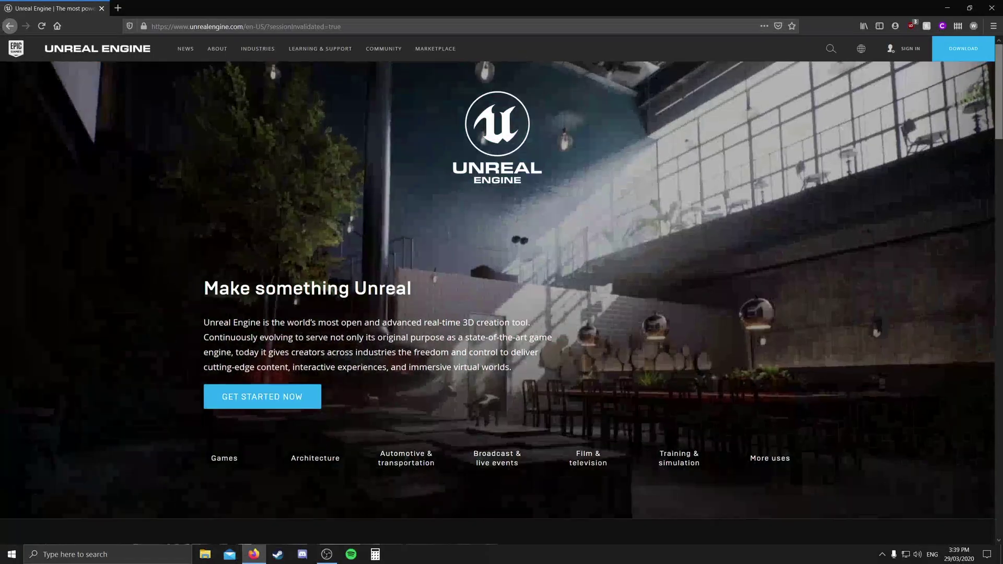
click(262, 397)
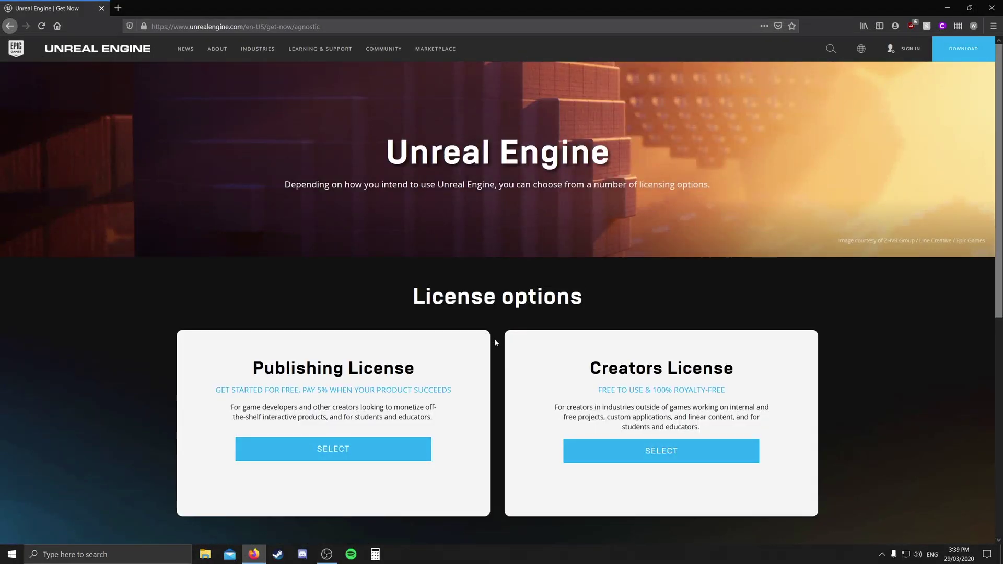
click(330, 448)
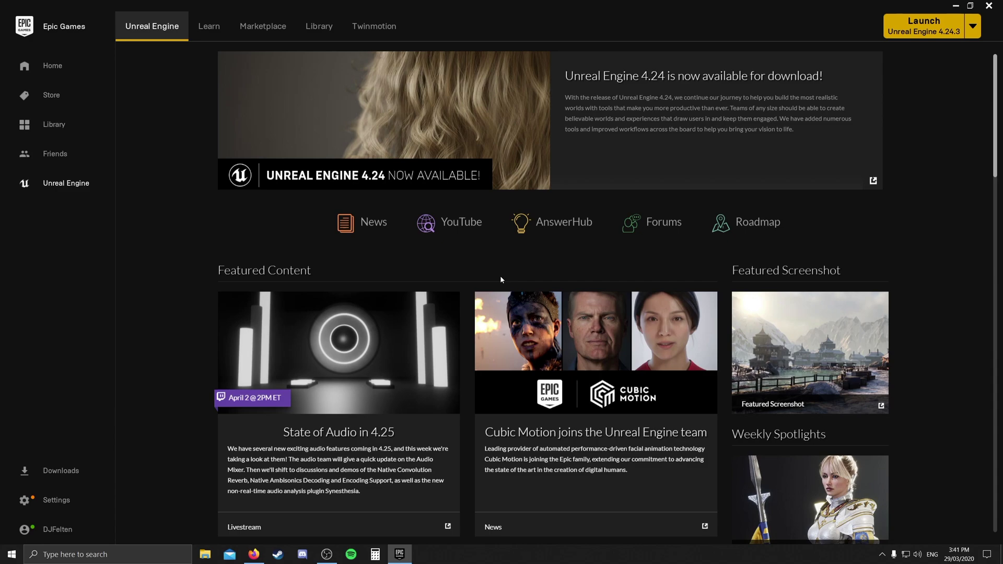
Step: Look through the news and featured content on the Unreal Engine page of the Epic Games Launcher
click(45, 69)
scroll(169, 163, down, 3)
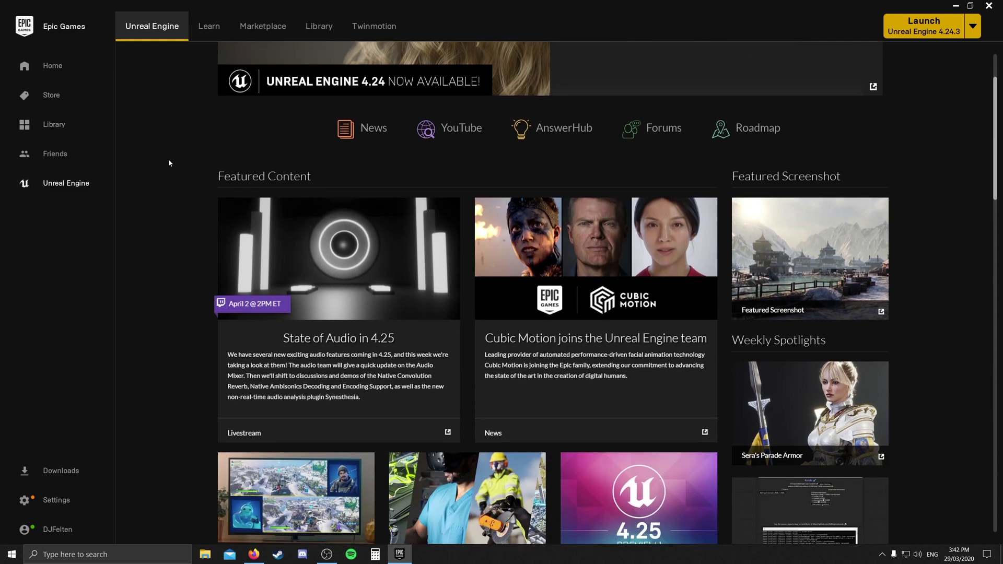
scroll(169, 163, down, 2)
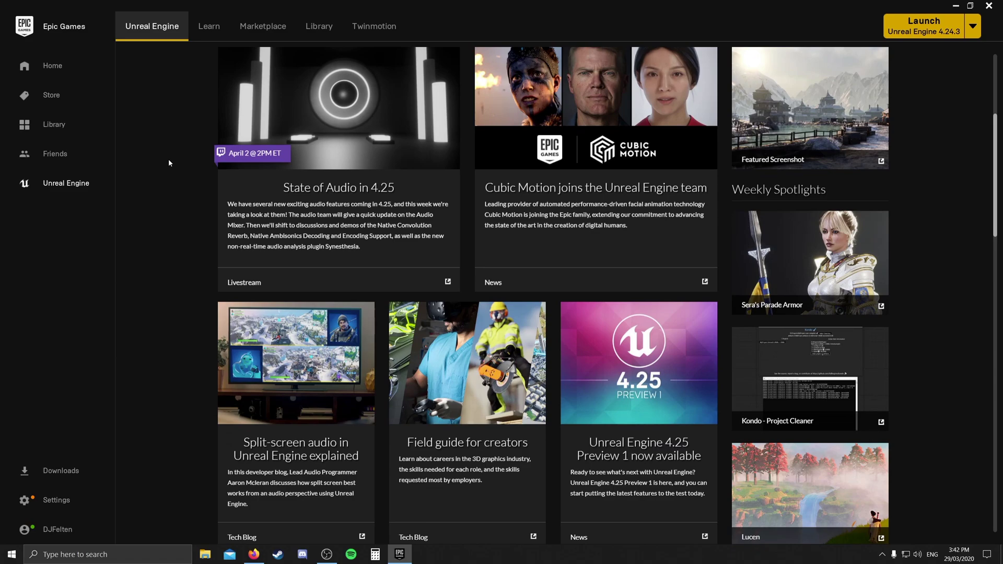
Step: Add an engine version slot set to 4.23.1 in the Unreal Engine library and check the launcher's download tasks
click(320, 27)
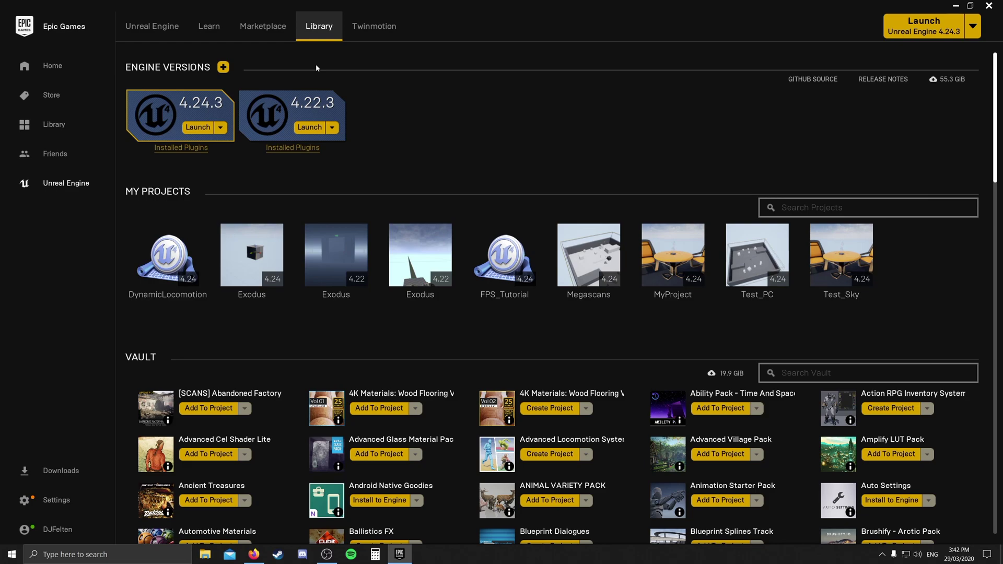
click(224, 67)
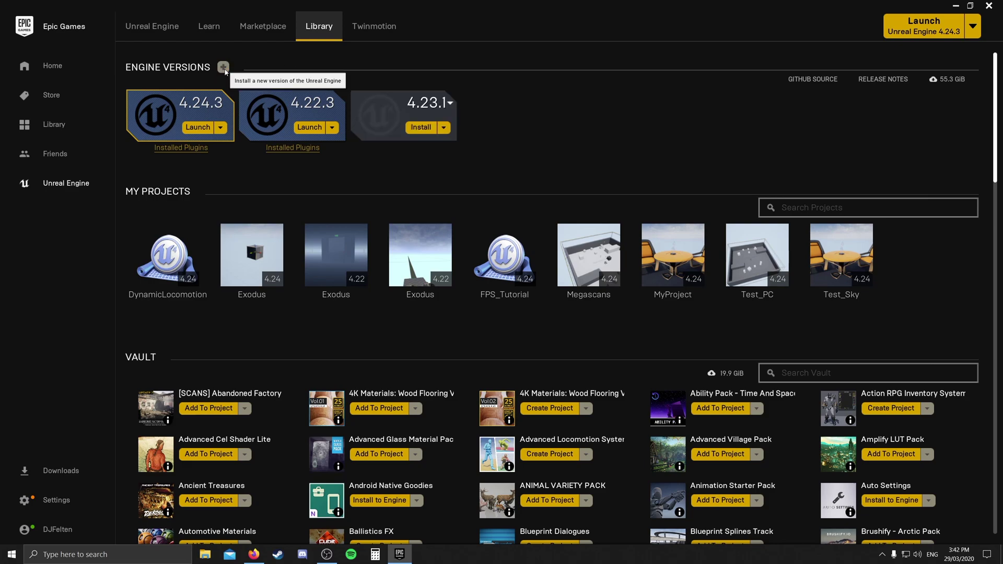
click(450, 104)
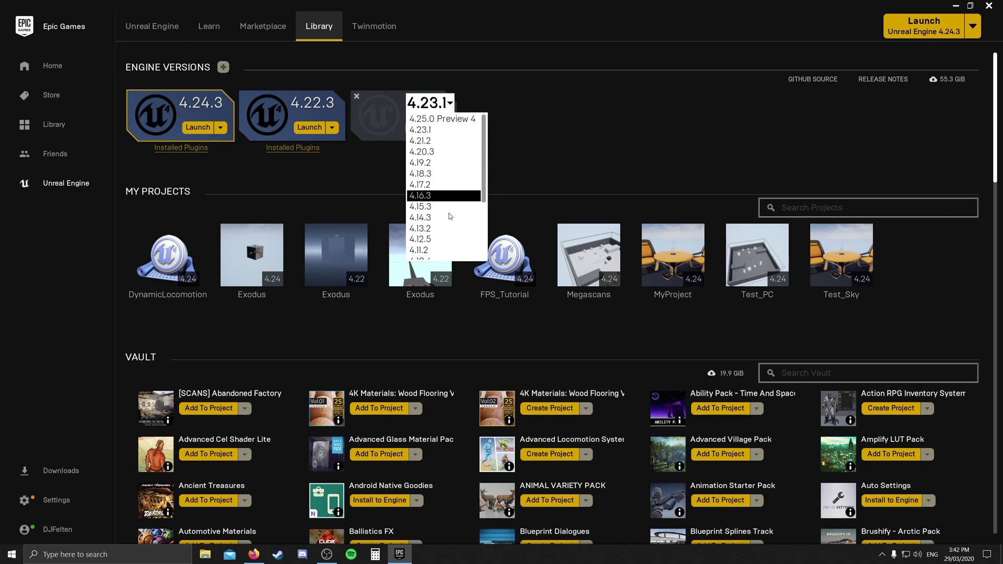
click(450, 130)
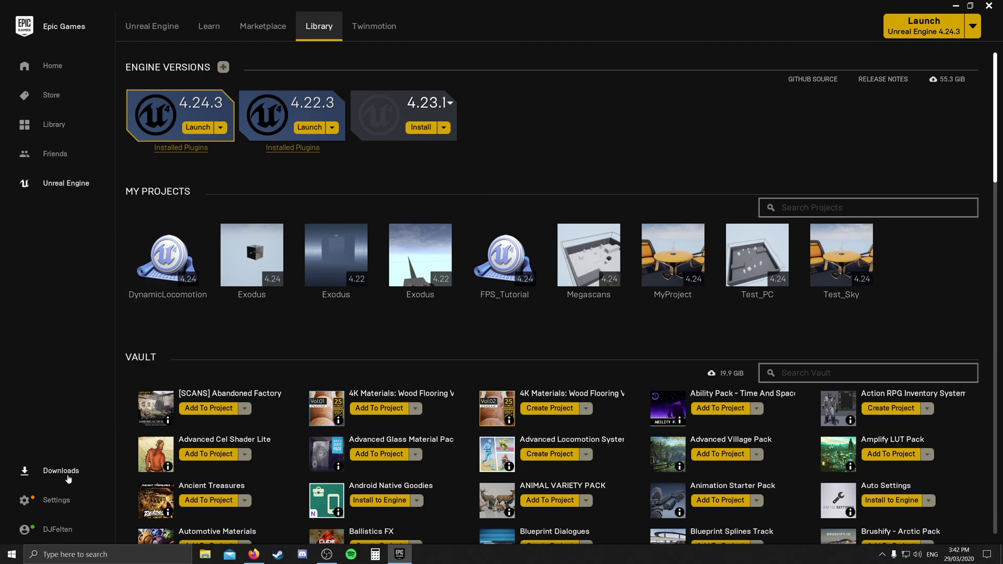
click(68, 477)
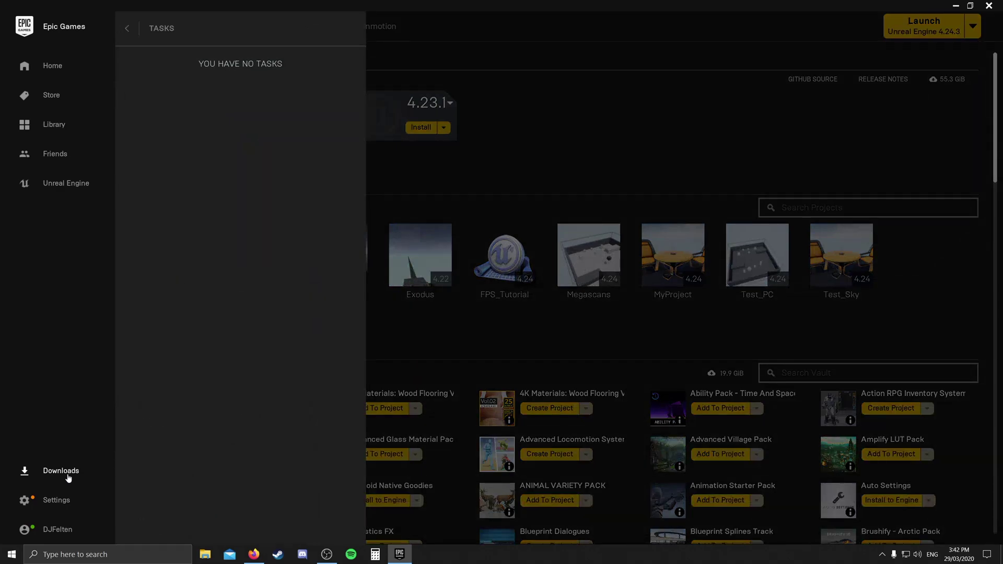
click(68, 476)
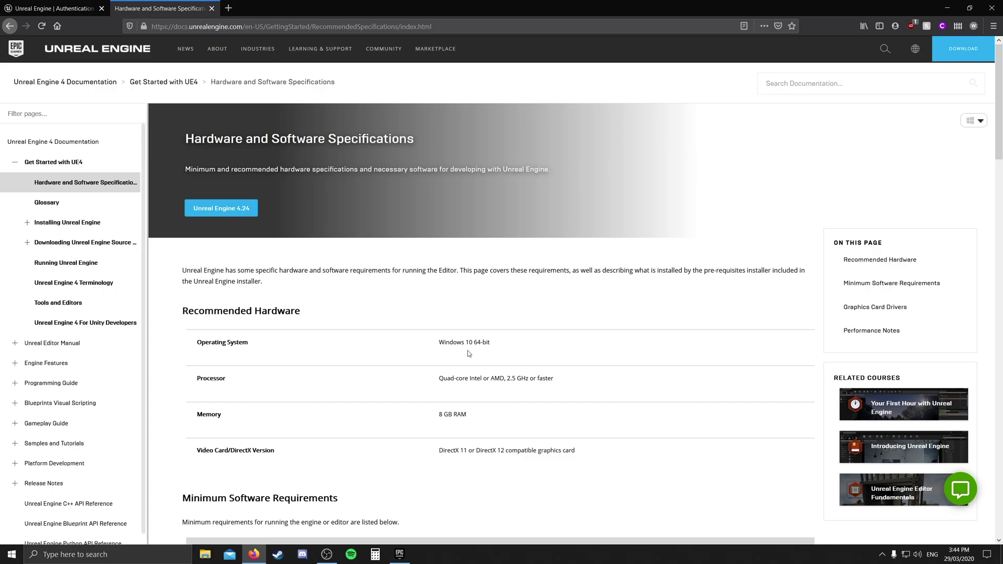
Step: In Firefox, review the recommended hardware, minimum software requirements and performance notes in the Unreal Engine 4 specifications documentation
scroll(467, 351, down, 3)
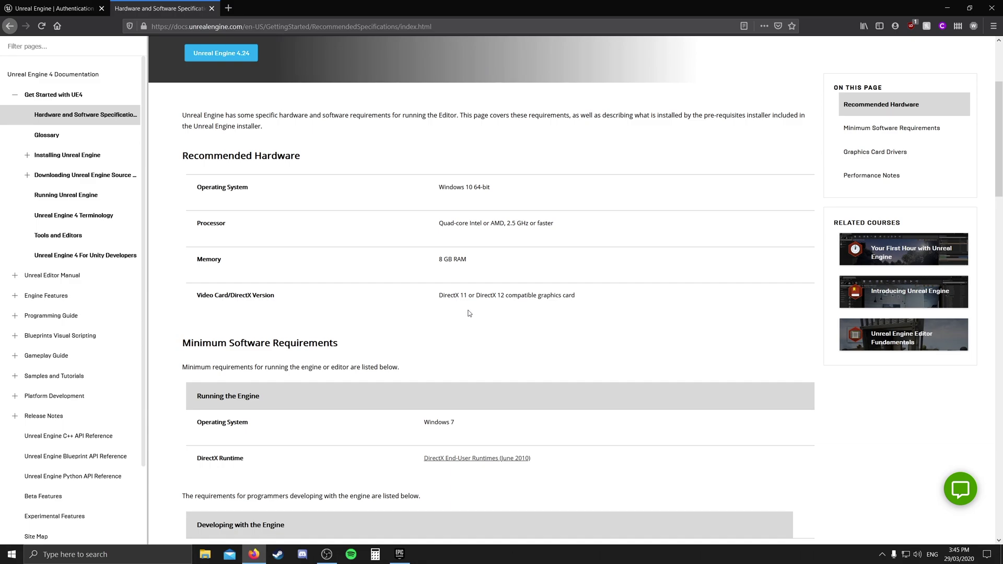
scroll(468, 313, down, 6)
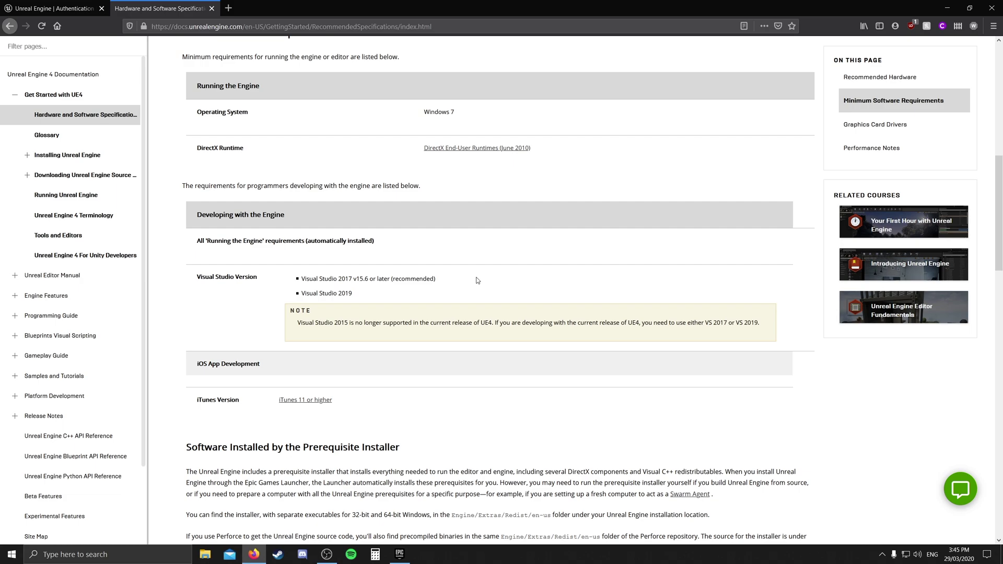
scroll(477, 281, down, 10)
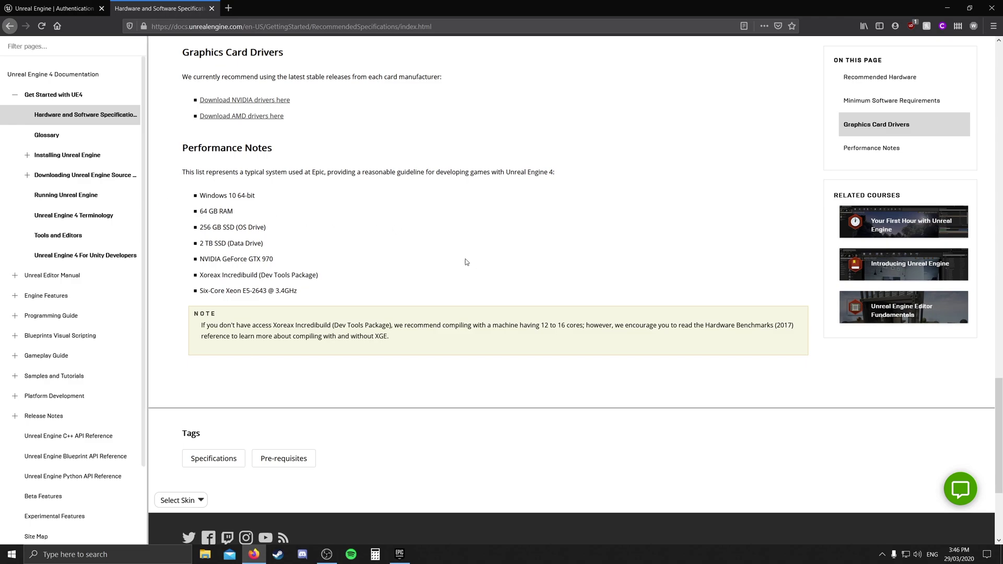
drag(307, 264, 199, 263)
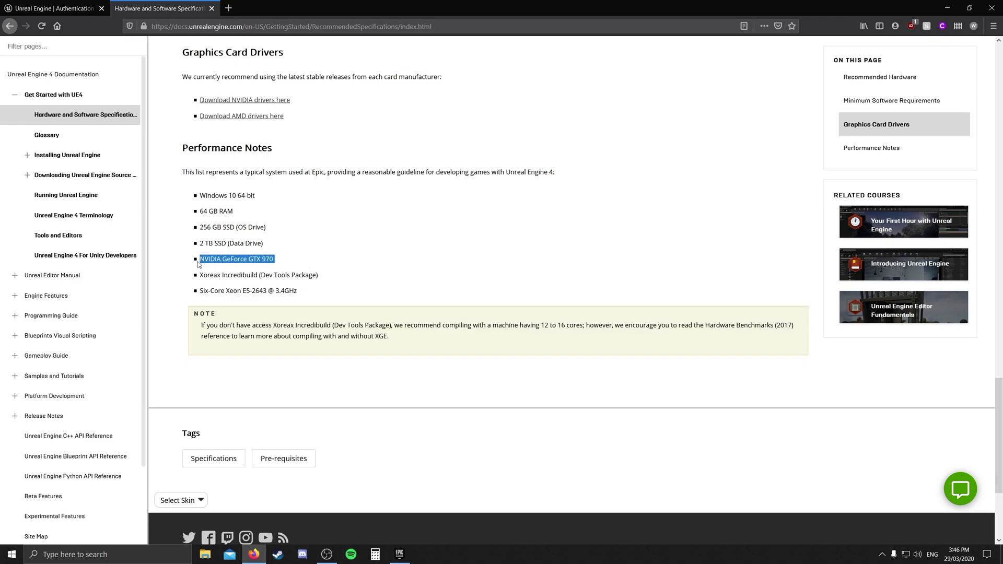
click(485, 239)
scroll(485, 239, up, 1)
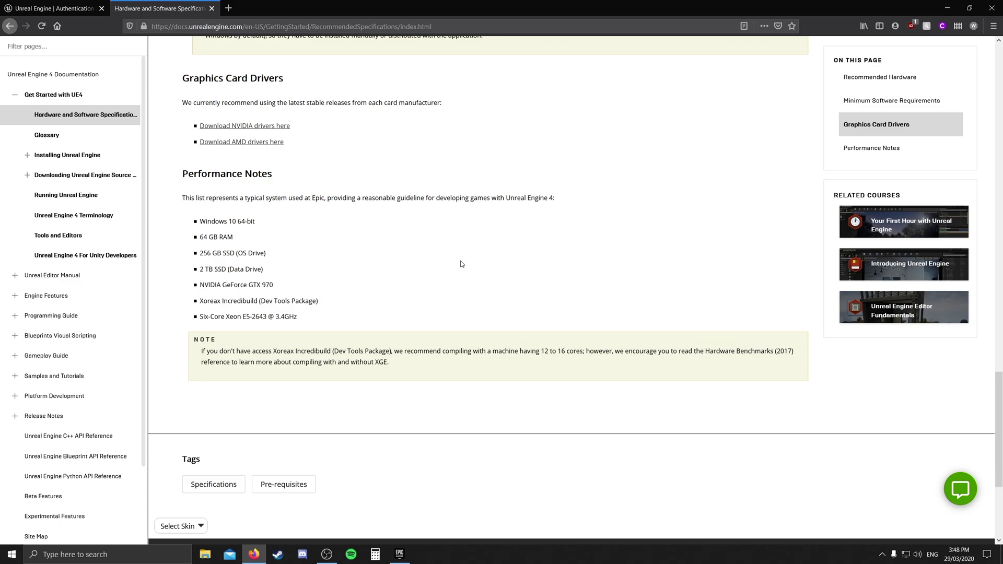
Step: Switch to the Epic Games Launcher and browse the free Epic Games Content in the Marketplace
key(alt+Tab)
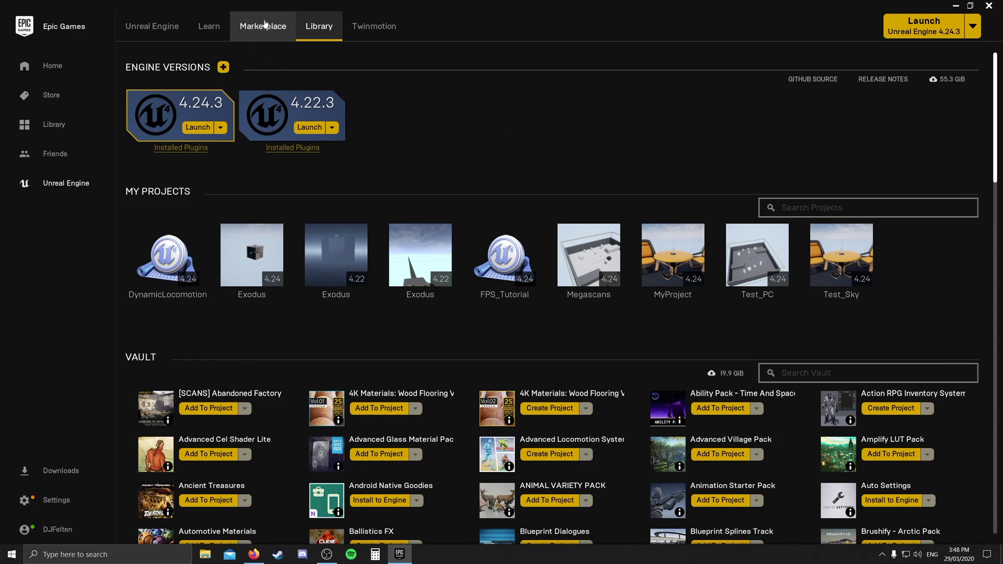
click(265, 27)
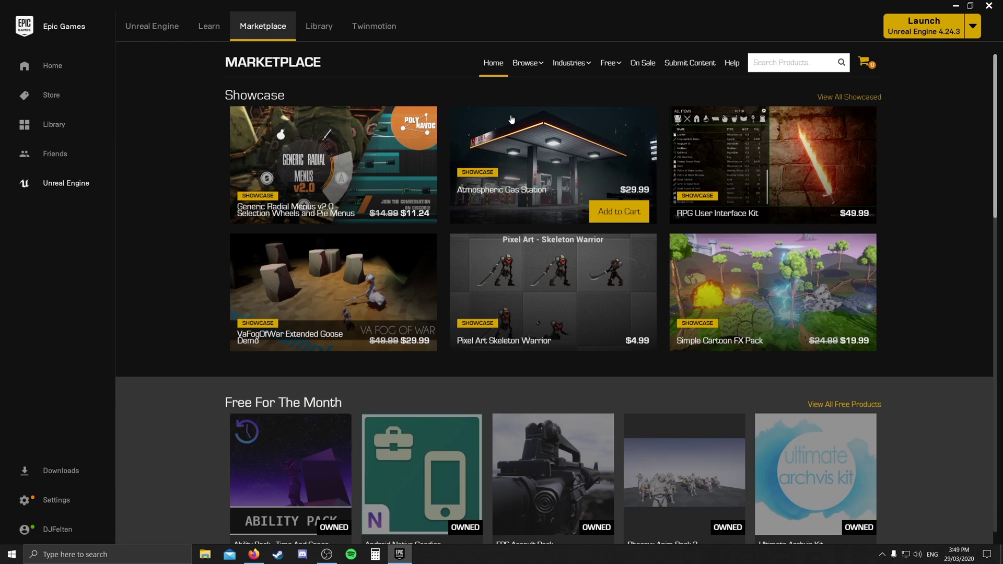
mouse_move(607, 64)
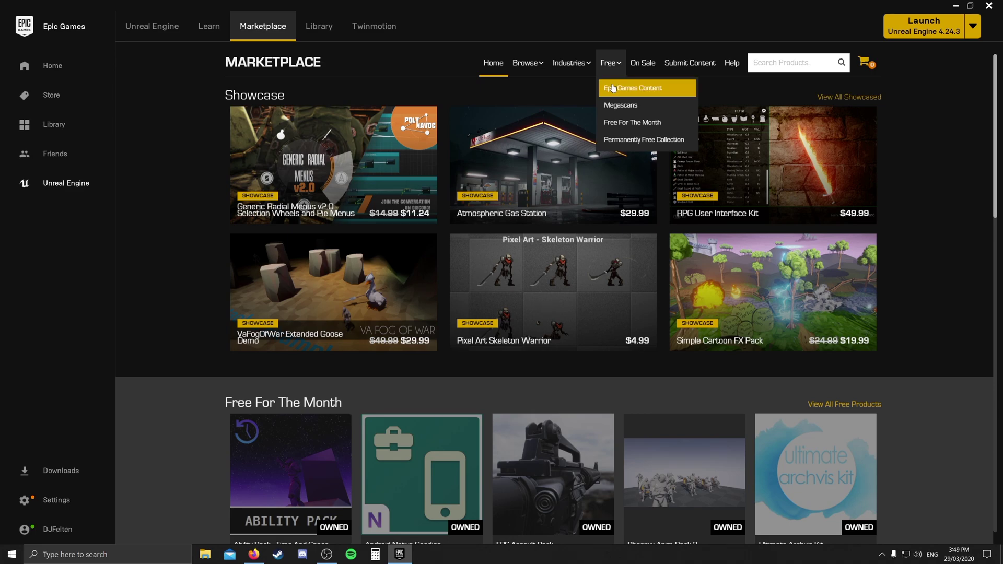
click(612, 86)
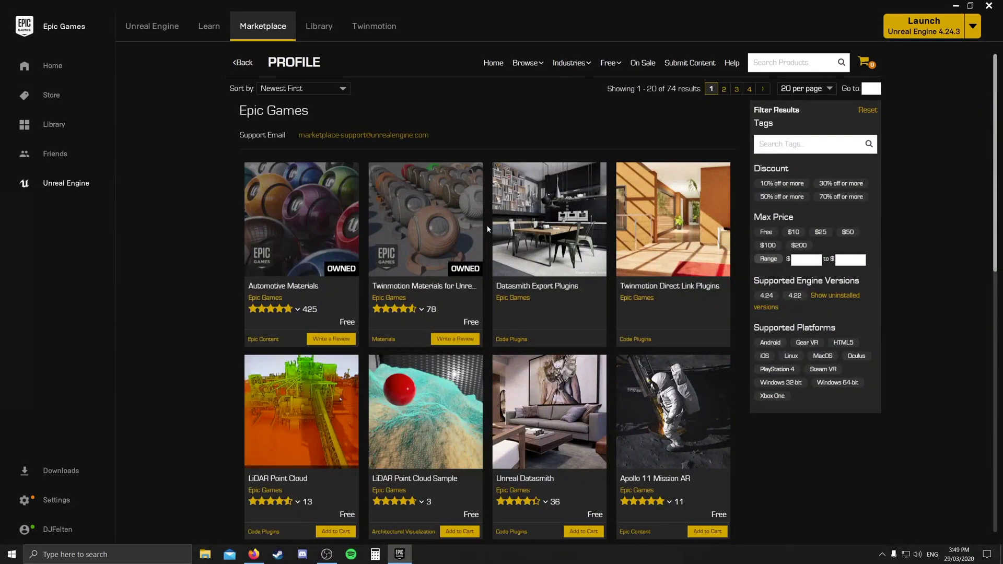
scroll(487, 229, down, 1)
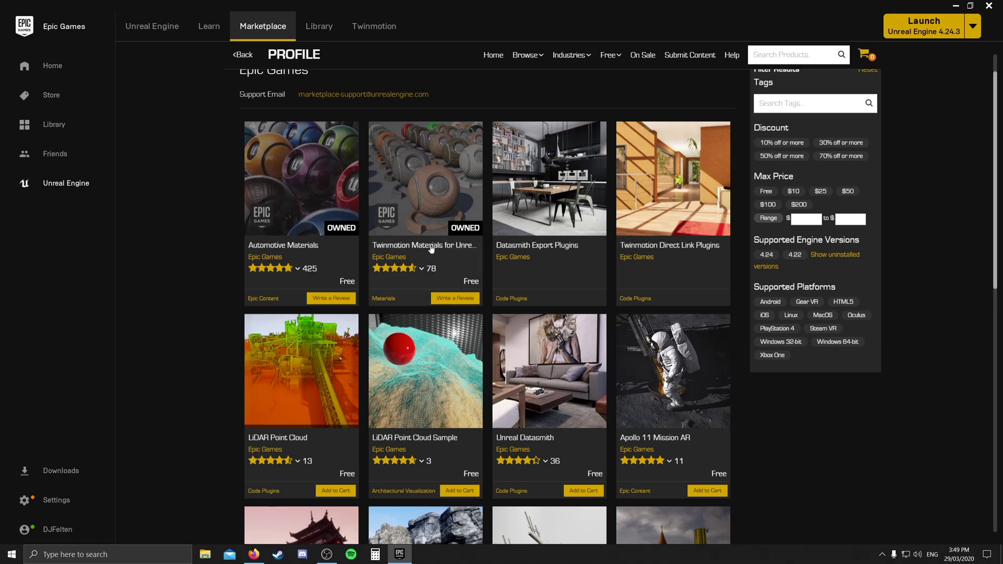
scroll(484, 247, up, 1)
scroll(488, 248, down, 2)
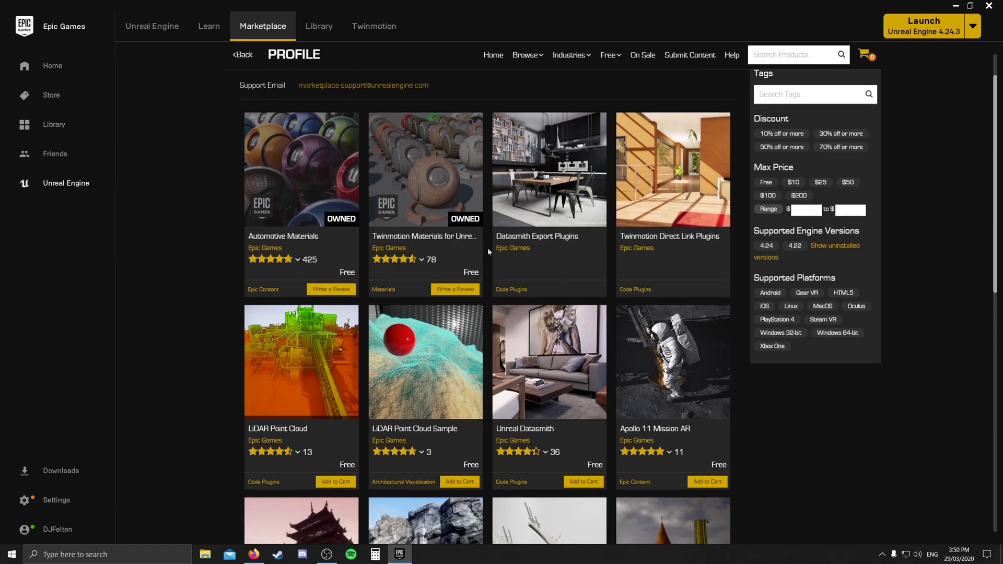
scroll(487, 247, down, 3)
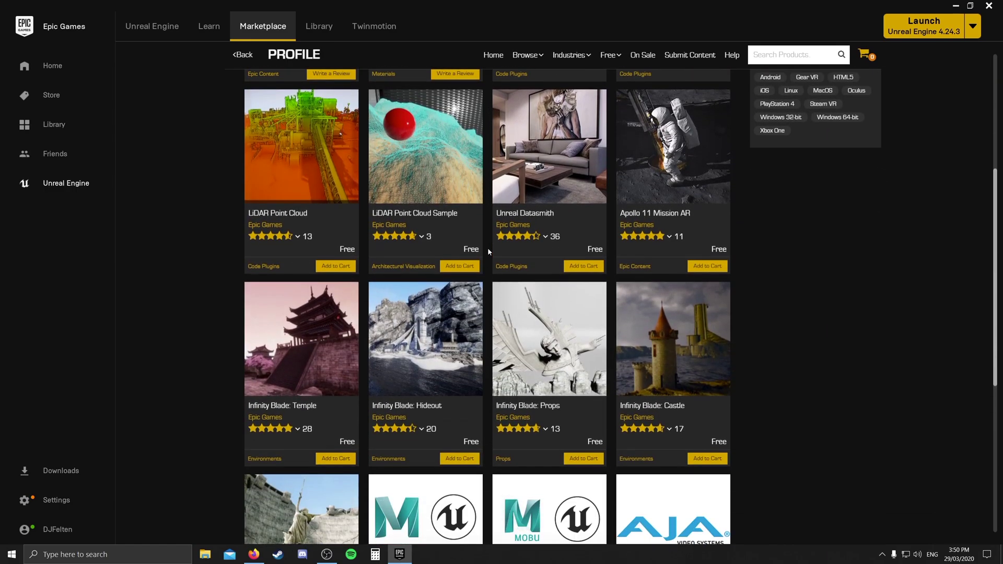
scroll(487, 252, up, 5)
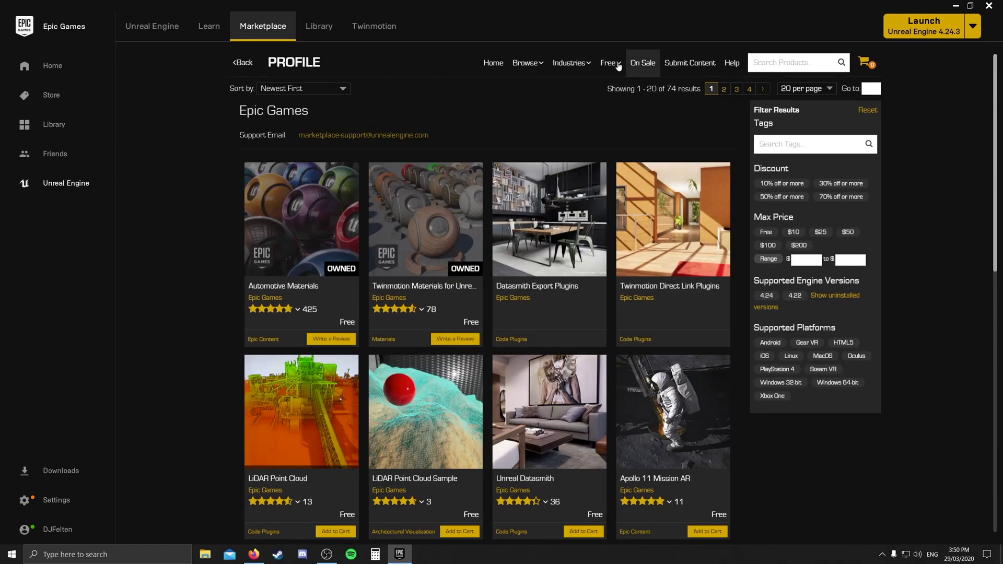
Step: View the Marketplace's Free For The Month products and its Permanently Free Collection
mouse_move(618, 66)
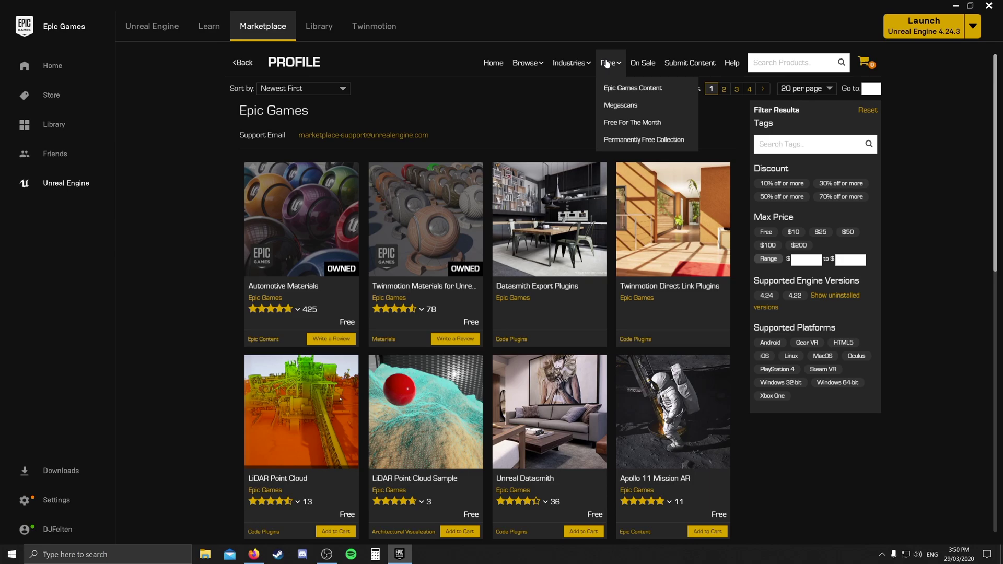
click(612, 124)
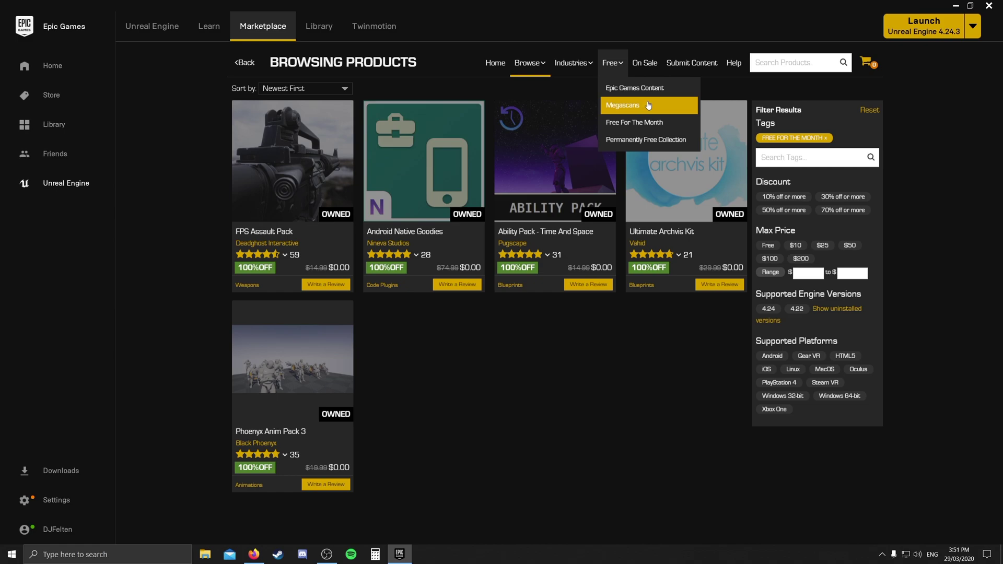
click(629, 140)
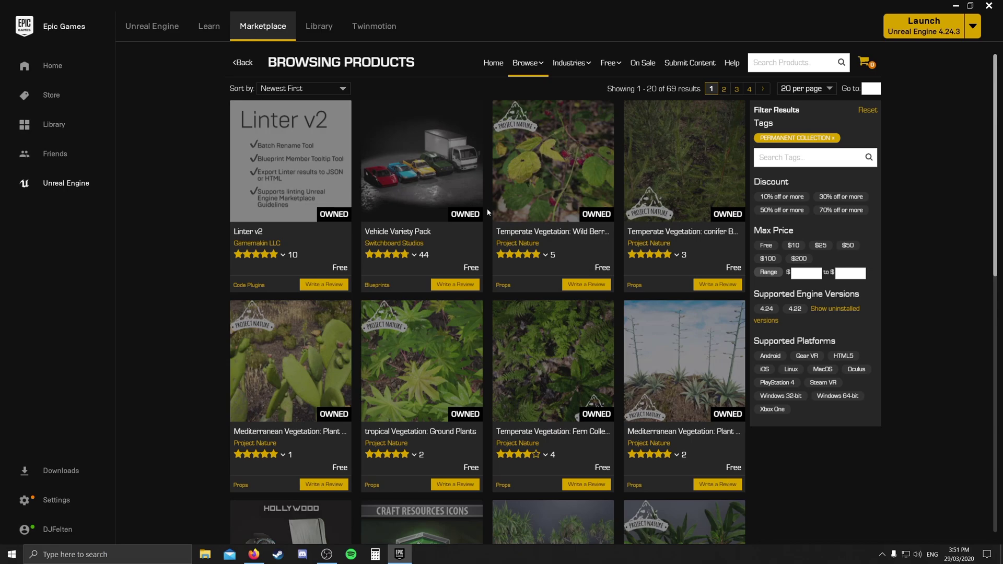
Step: Return to the Unreal Engine library and look through the owned assets in the Vault
click(308, 25)
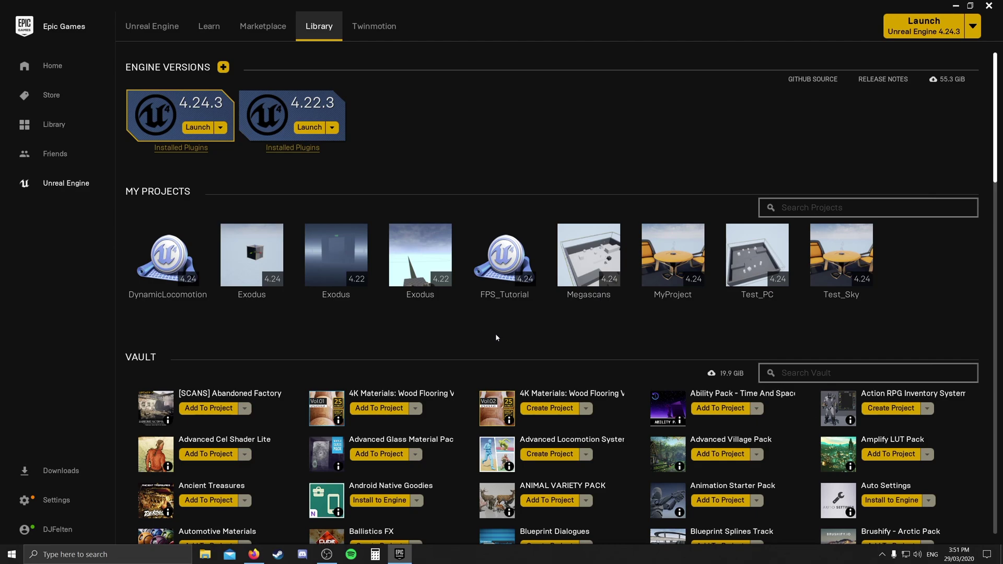
scroll(470, 359, down, 2)
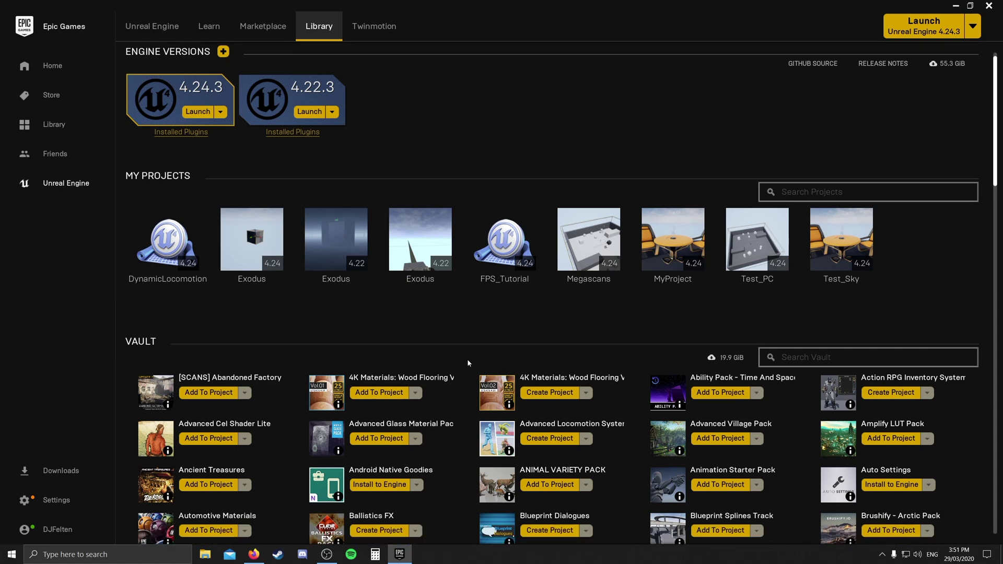
scroll(468, 364, down, 6)
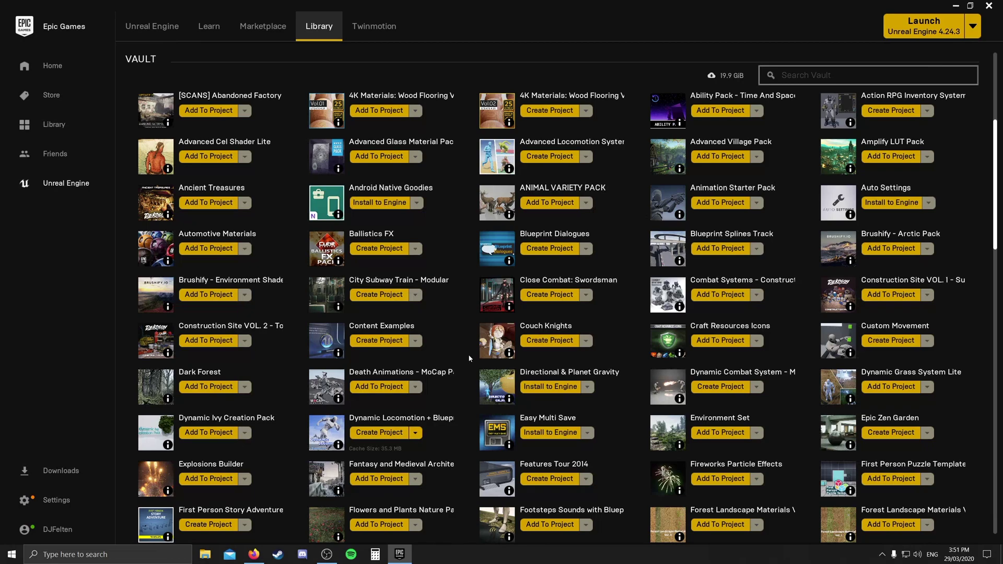
scroll(804, 317, down, 5)
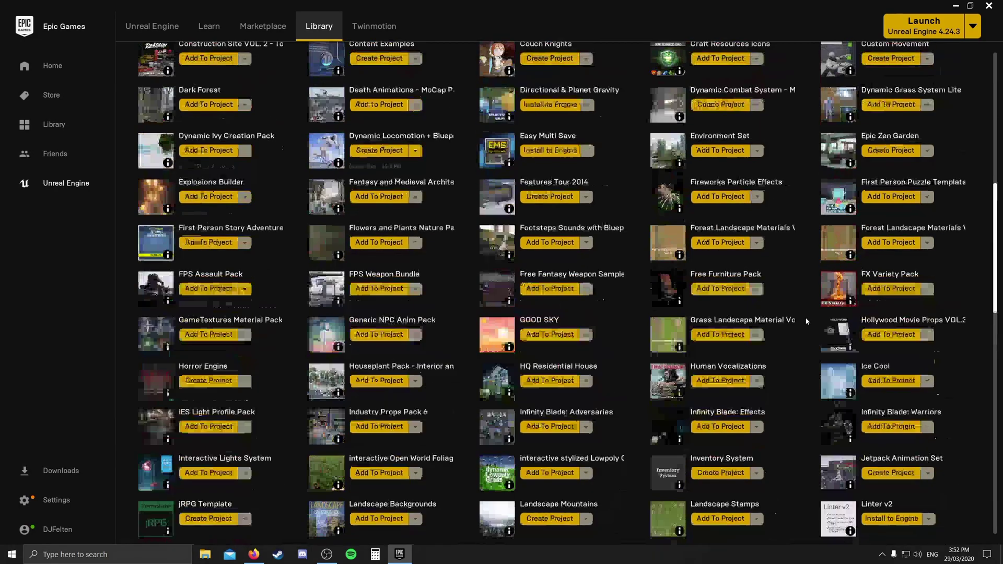
Step: Look further through the Vault assets and open the Military Weapons Dark content page
scroll(804, 317, up, 4)
scroll(805, 317, down, 4)
scroll(806, 321, down, 8)
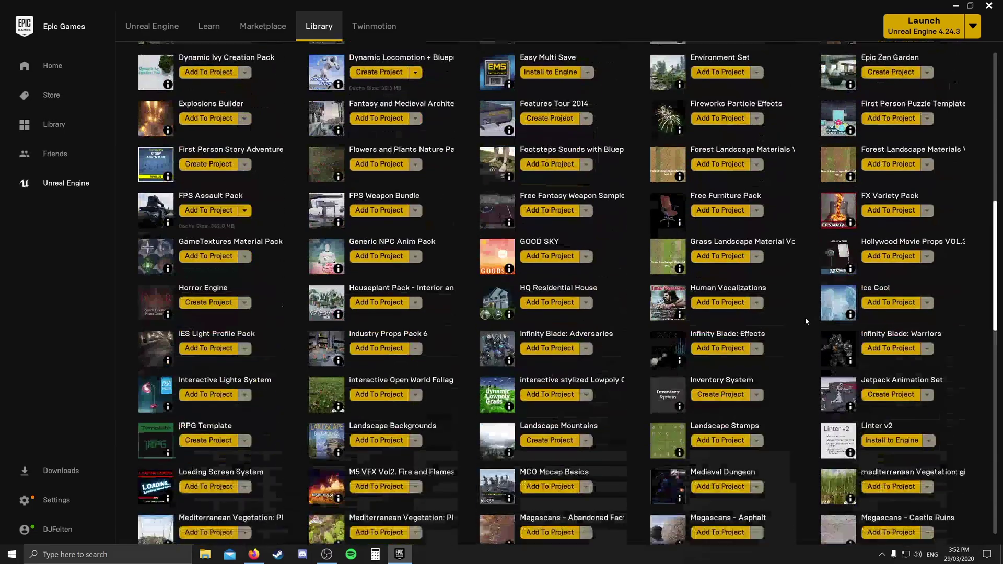
scroll(804, 317, down, 5)
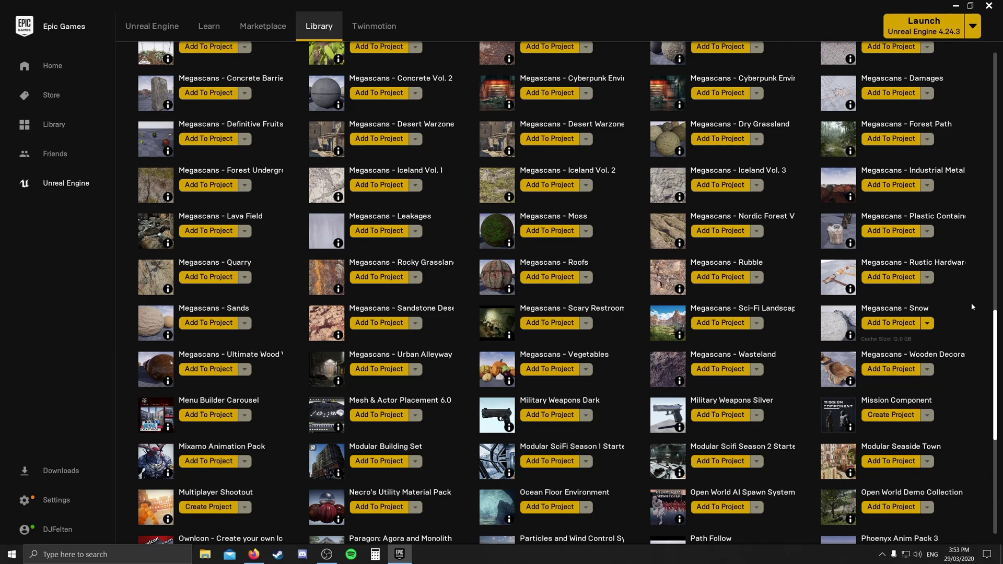
click(547, 403)
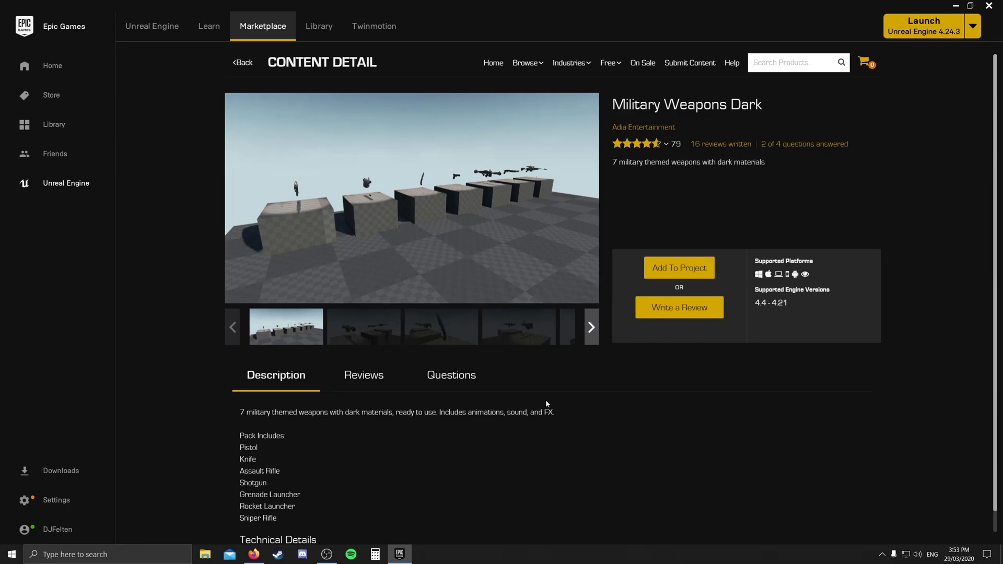
Step: View the preview images of the Military Weapons Dark pack and return to the library
click(366, 328)
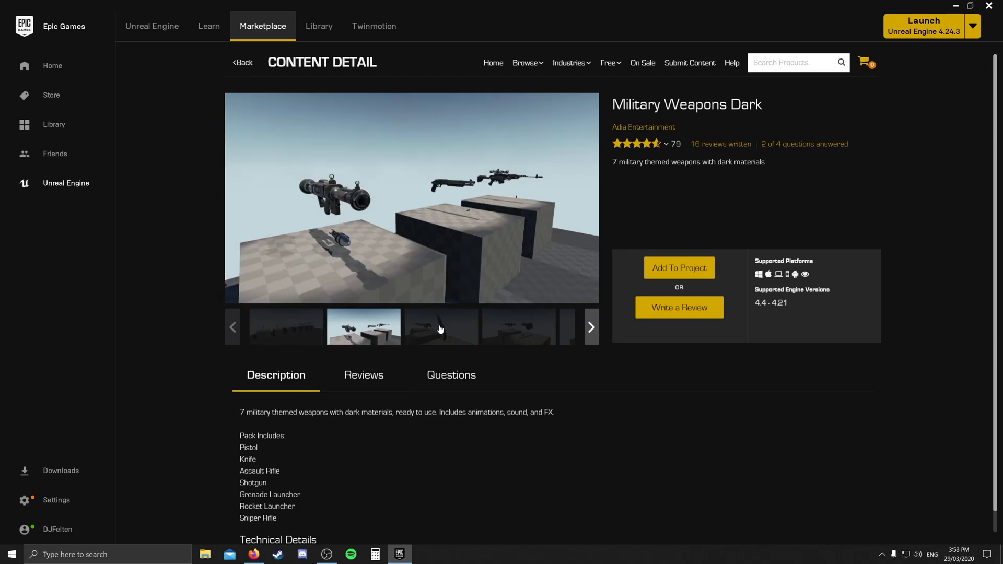
click(440, 329)
click(523, 329)
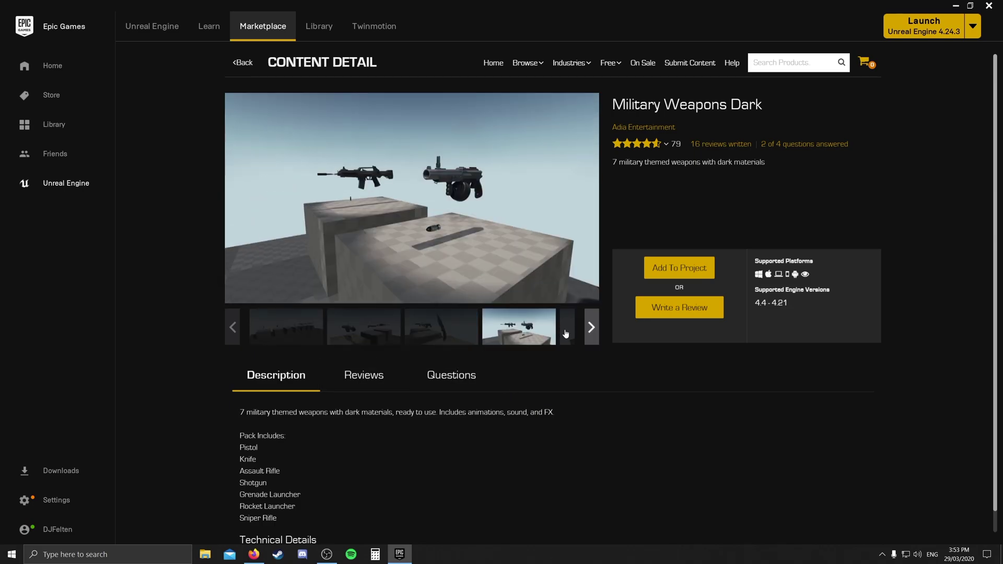
click(566, 333)
click(303, 337)
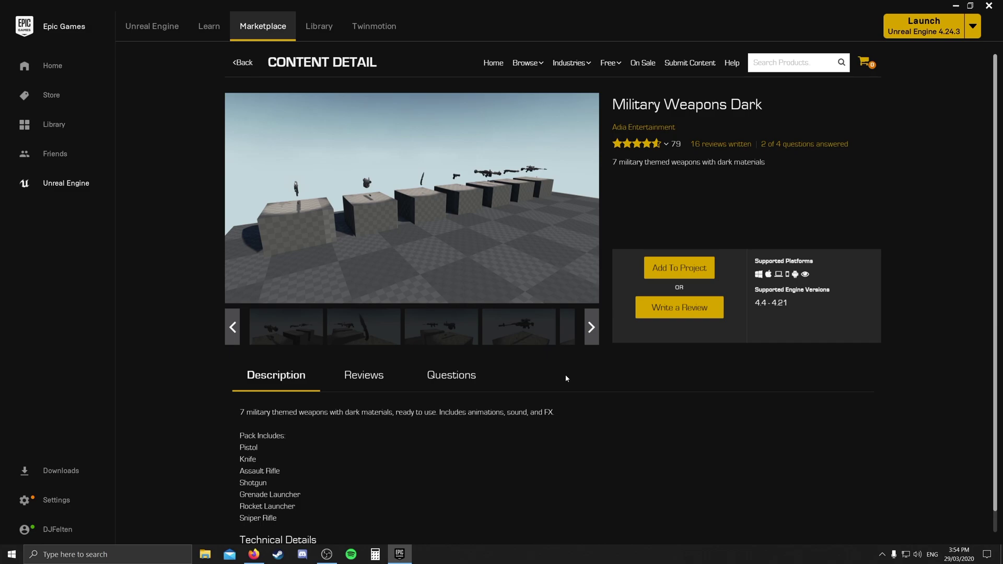
key(alt+Left)
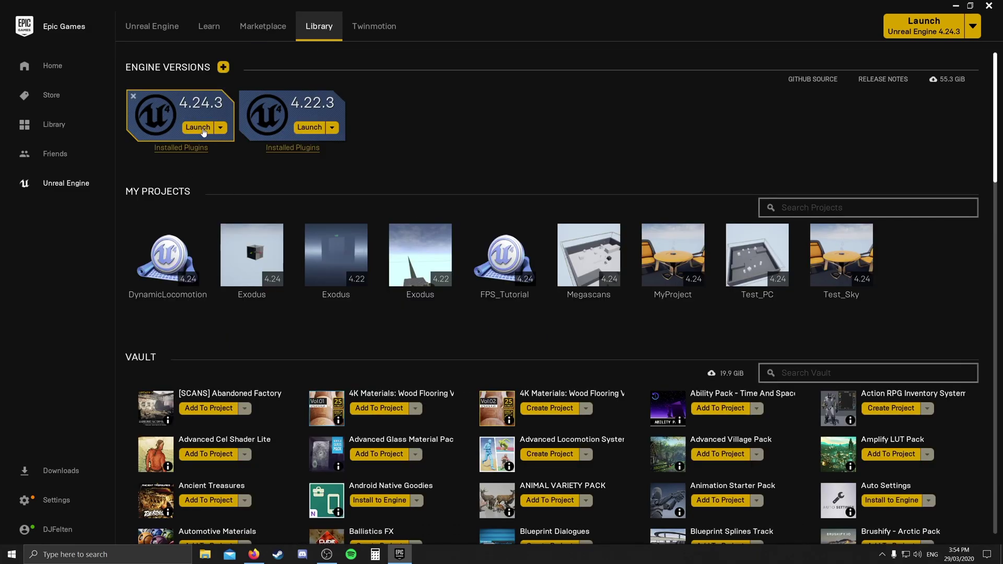
Step: Launch Unreal Engine 4.24.3 and start a new project in the Games category
click(201, 130)
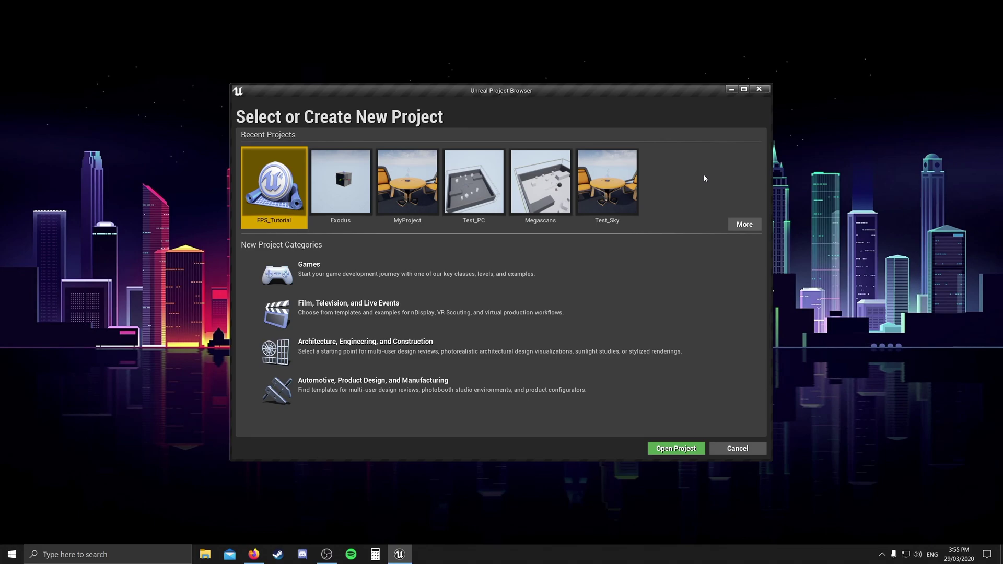
click(390, 275)
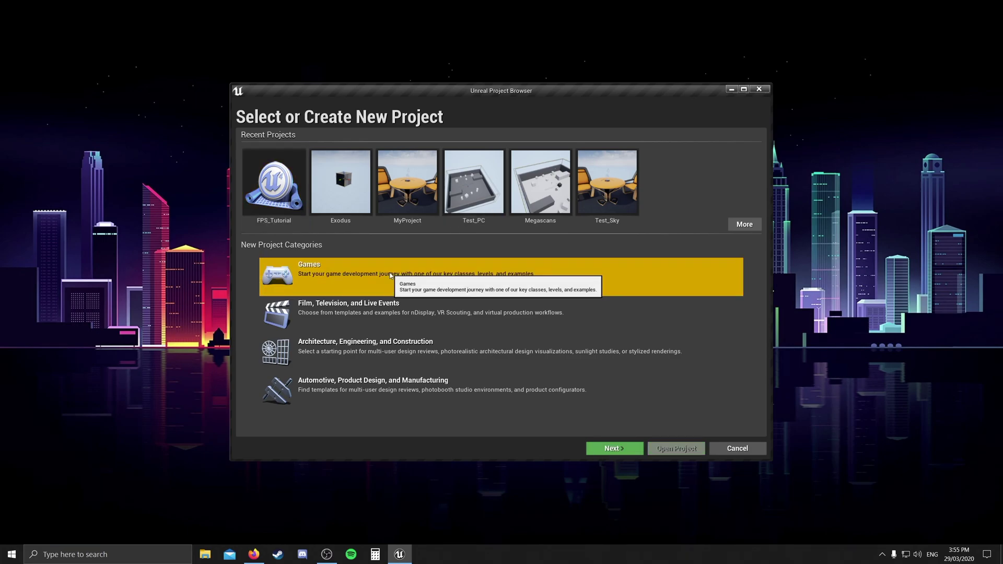
click(606, 448)
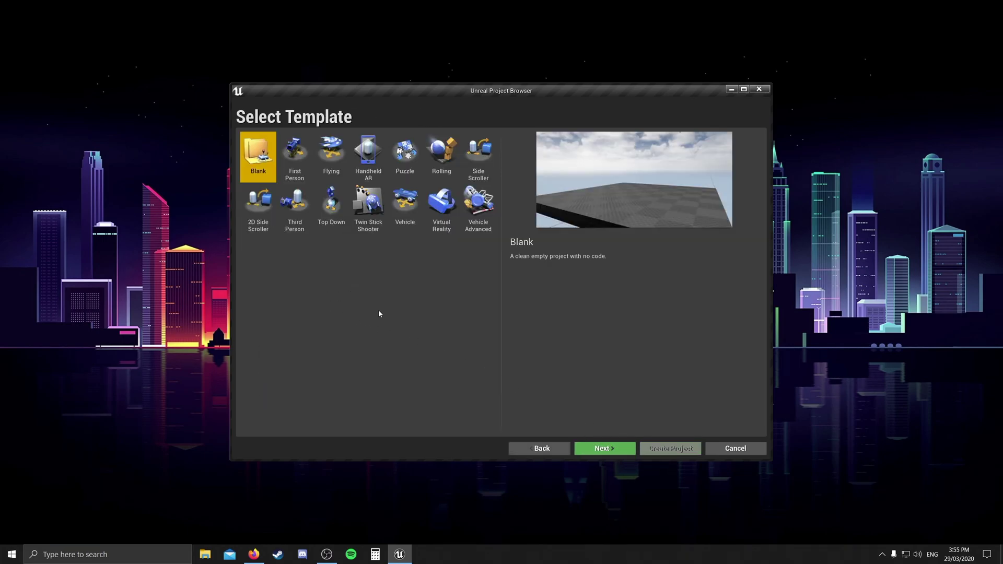
Step: View the First Person template's description, and choose the Blank template to continue to the project settings
click(295, 156)
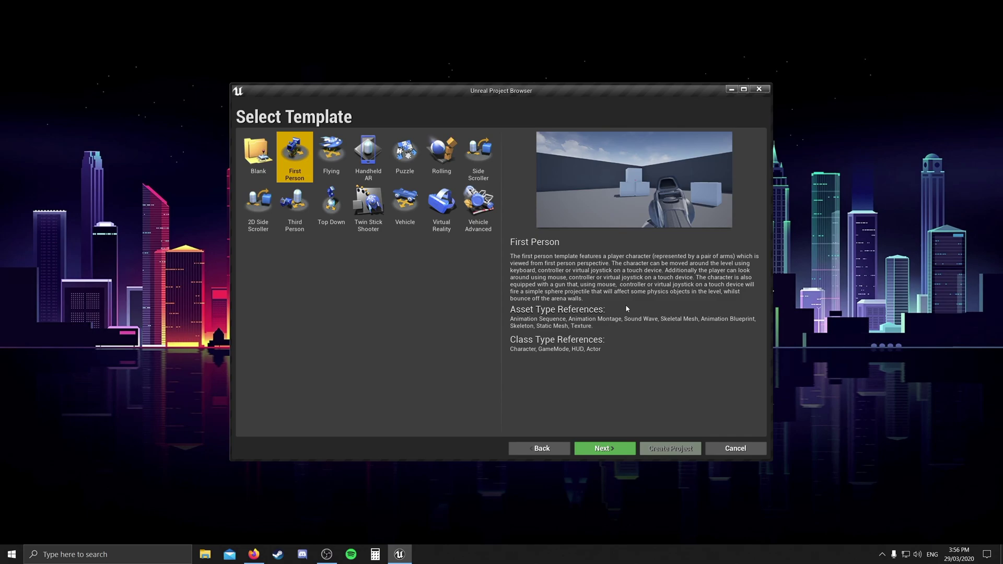
click(254, 164)
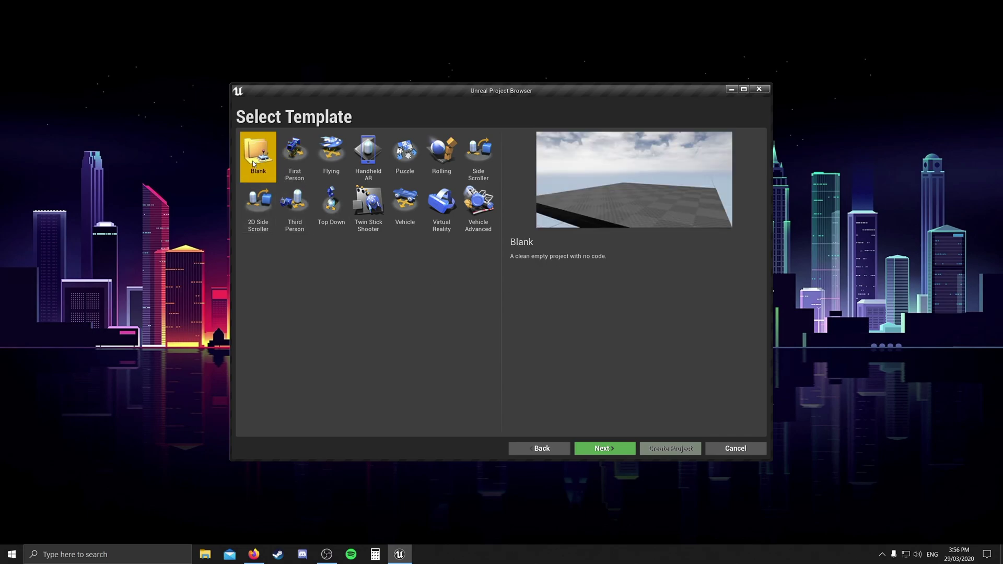
click(602, 450)
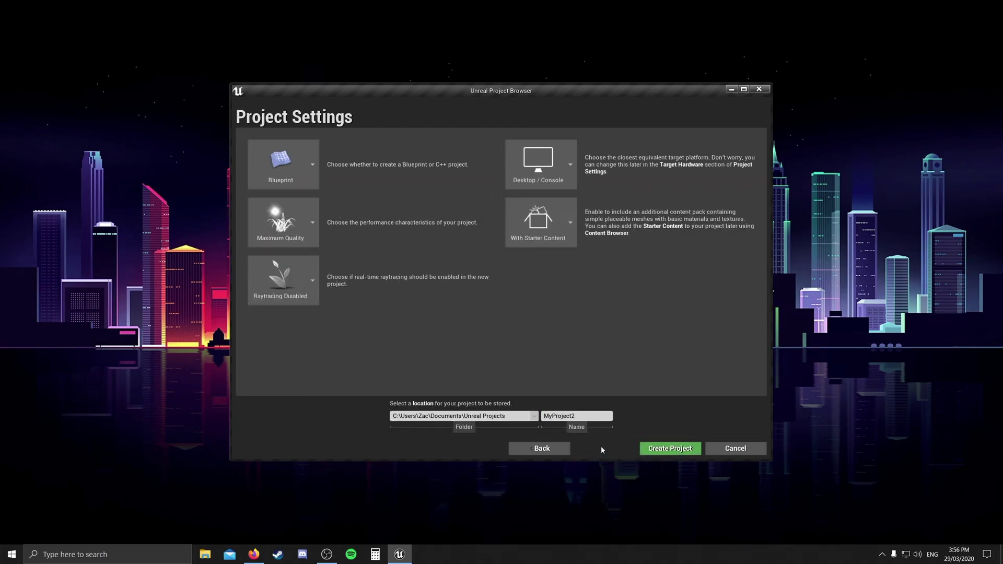
Step: Review the available options for project type, performance quality and target platform without changing them
click(309, 164)
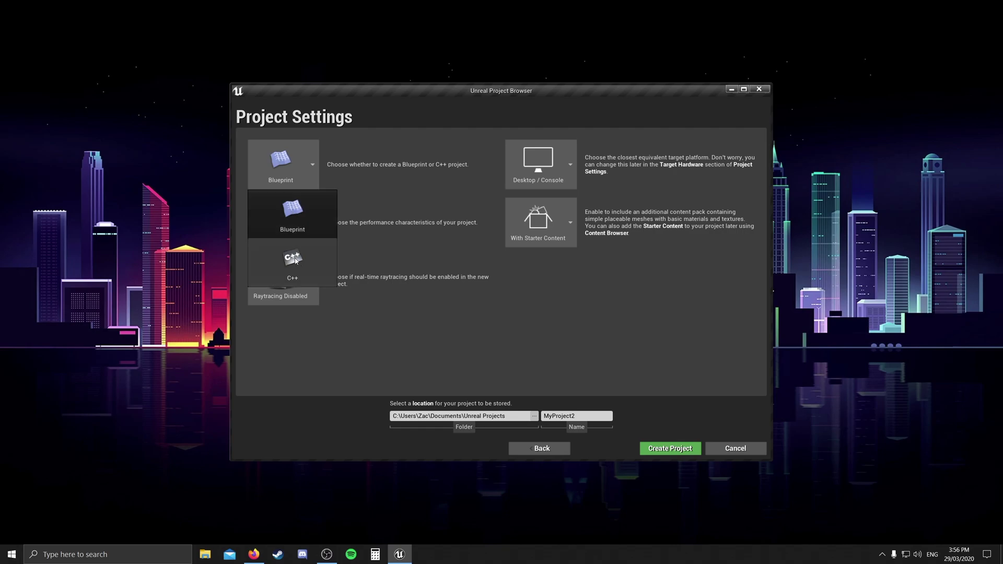
click(483, 164)
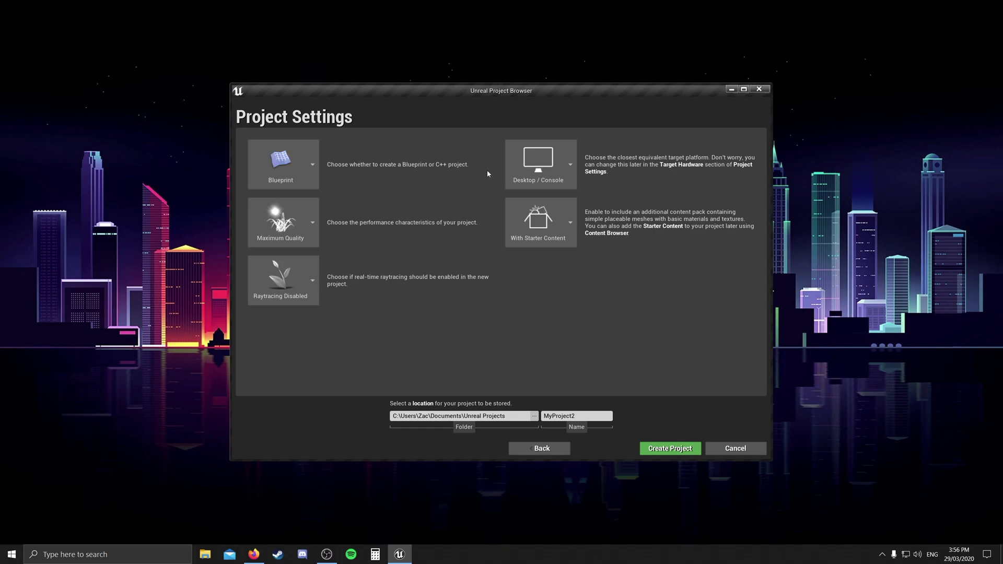
click(282, 223)
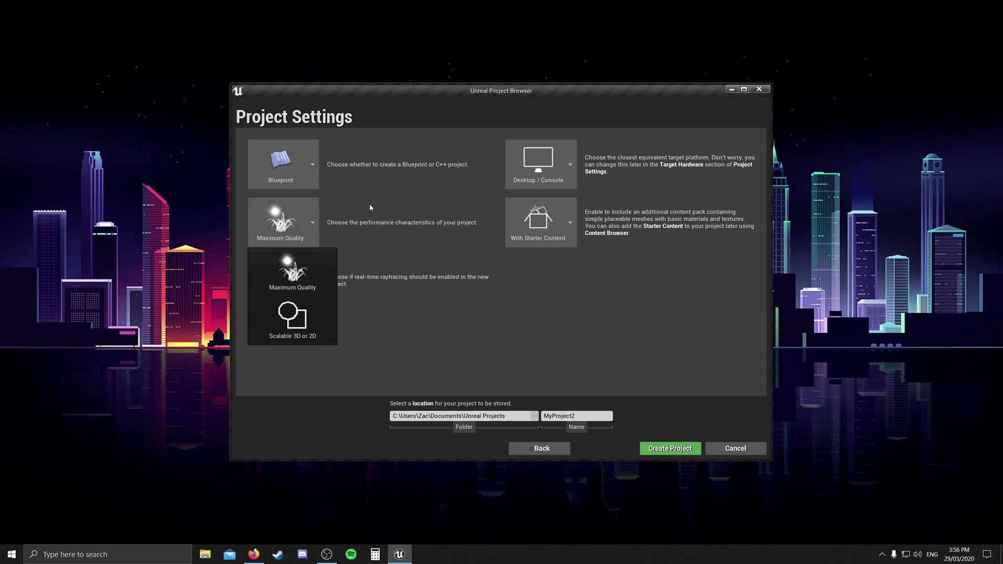
click(489, 222)
click(575, 157)
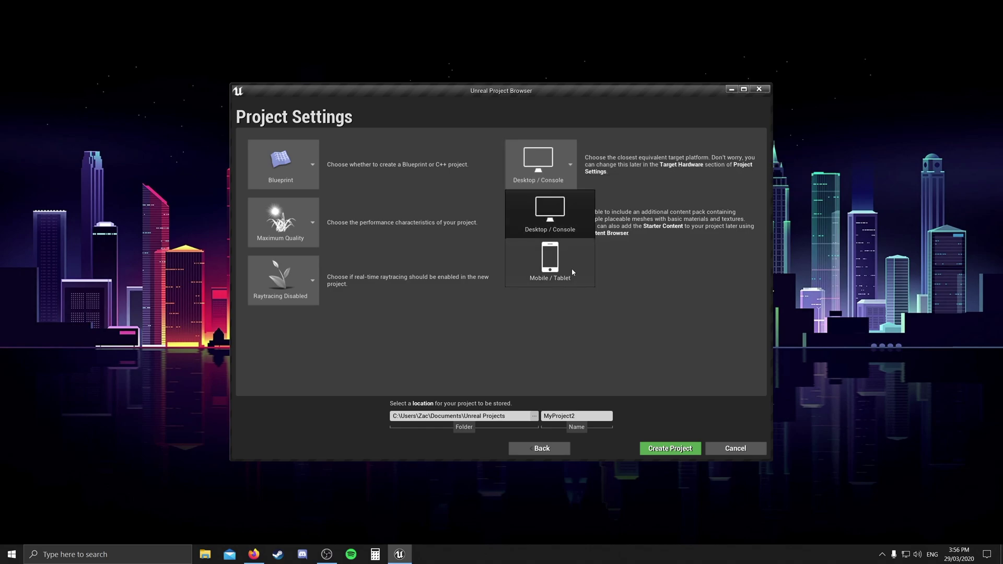
click(425, 238)
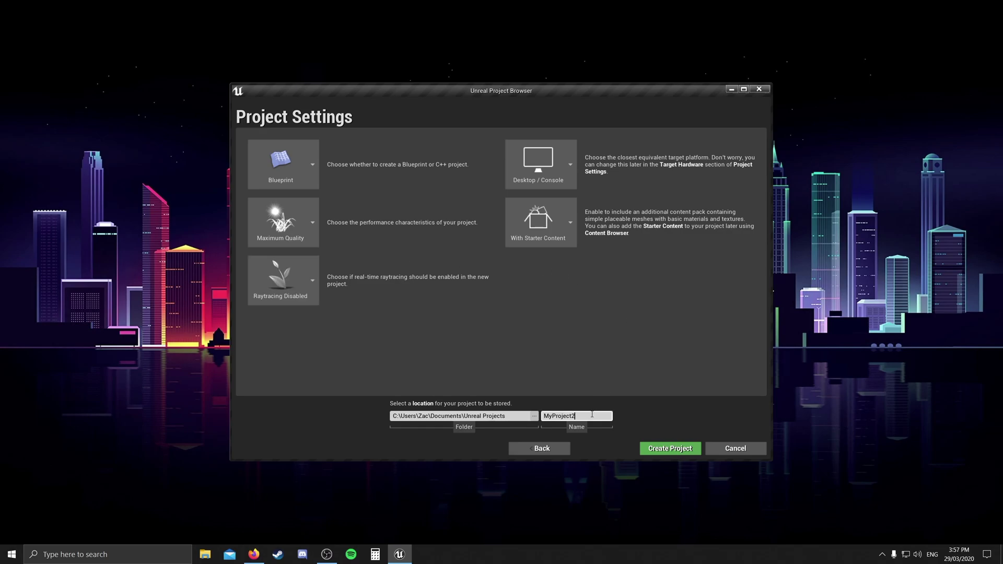
Step: Name the project Tutorial_FPS and create it with the Blueprint, Maximum Quality, Desktop / Console and Starter Content settings
key(BackSpace)
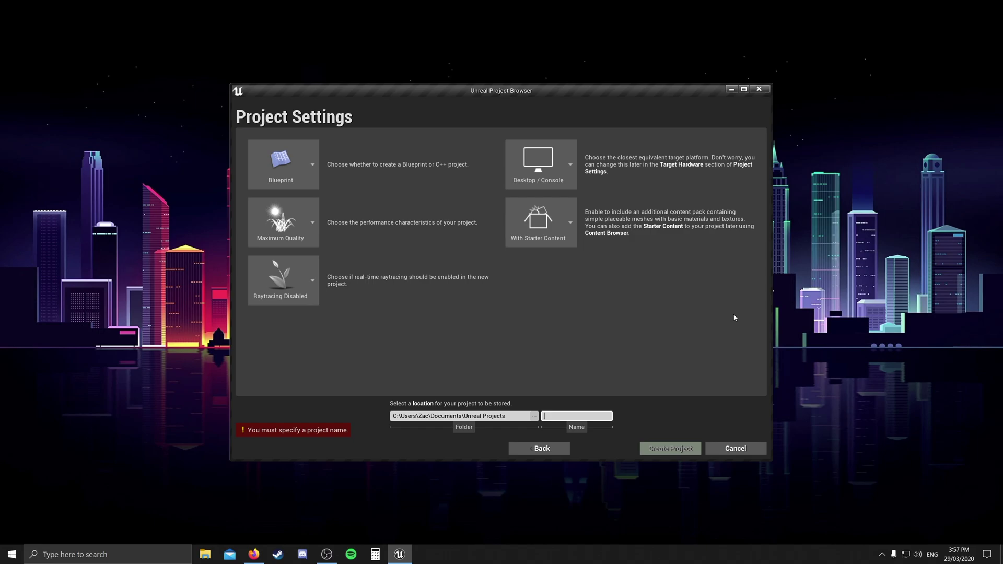
text(Tutorial)
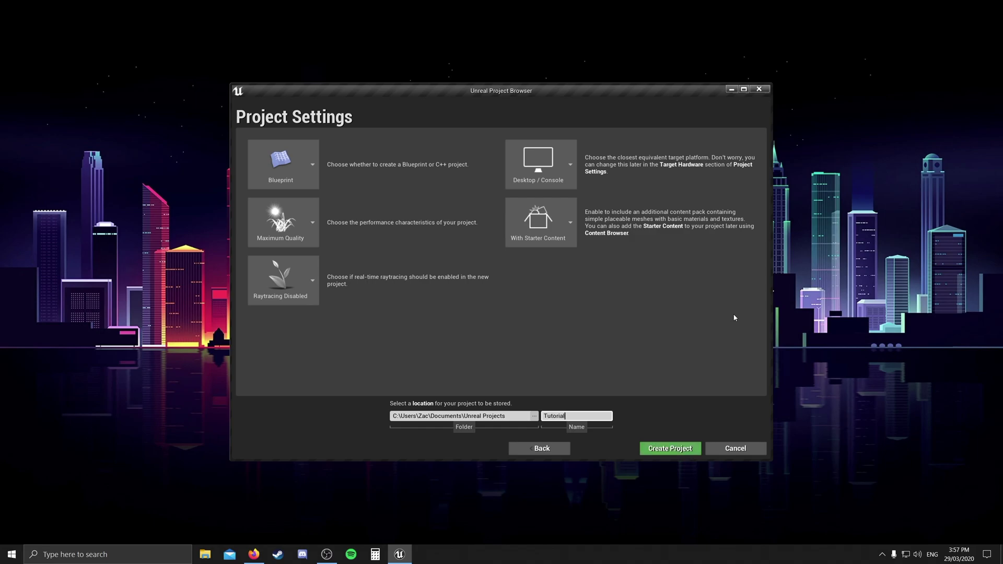
text(FPS)
text(_)
click(671, 448)
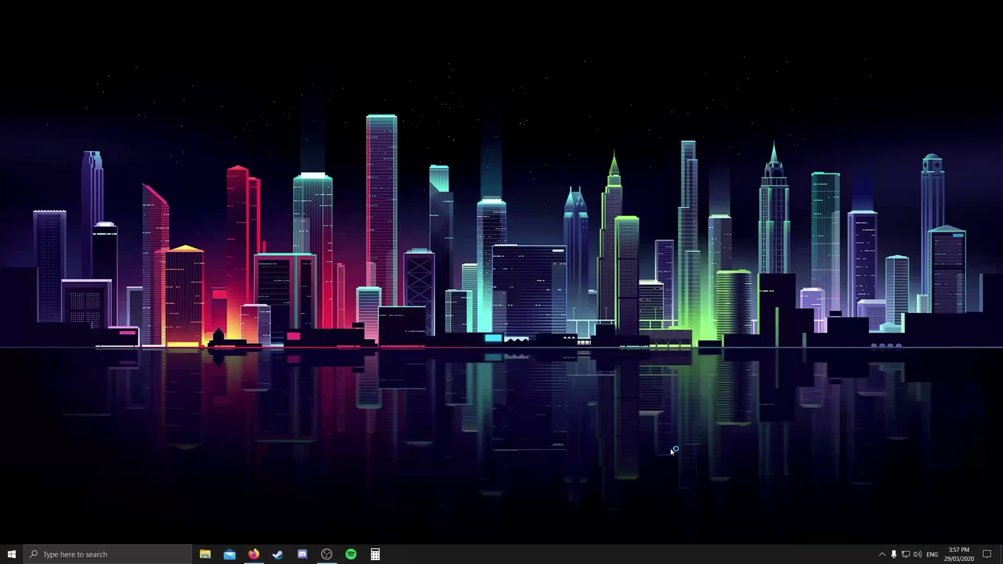